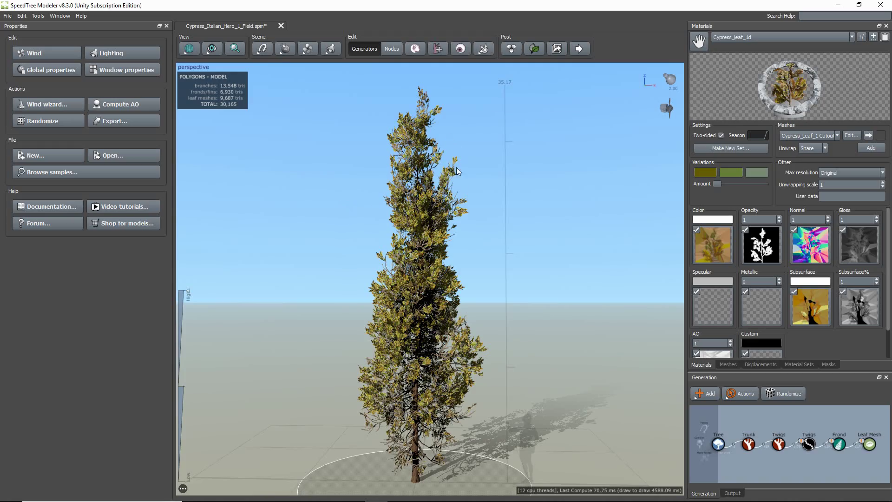
# - Enable wind on the fan, orbit to watch the cypress sway, then disable wind again
pyautogui.moveTo(495, 349)
pyautogui.mouseDown()
pyautogui.moveTo(459, 374)
pyautogui.moveTo(459, 384)
pyautogui.moveTo(531, 398)
pyautogui.moveTo(586, 362)
pyautogui.moveTo(545, 342)
pyautogui.moveTo(508, 347)
pyautogui.mouseUp()
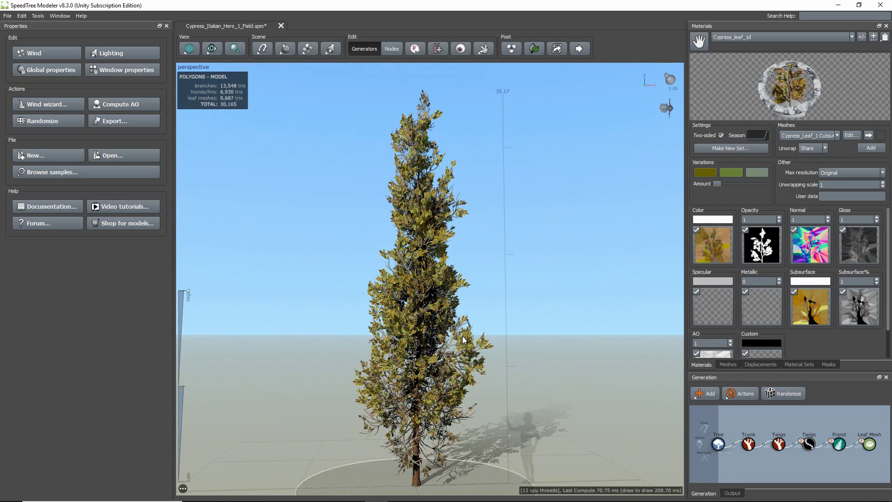
pyautogui.click(664, 110)
pyautogui.rightClick(664, 110)
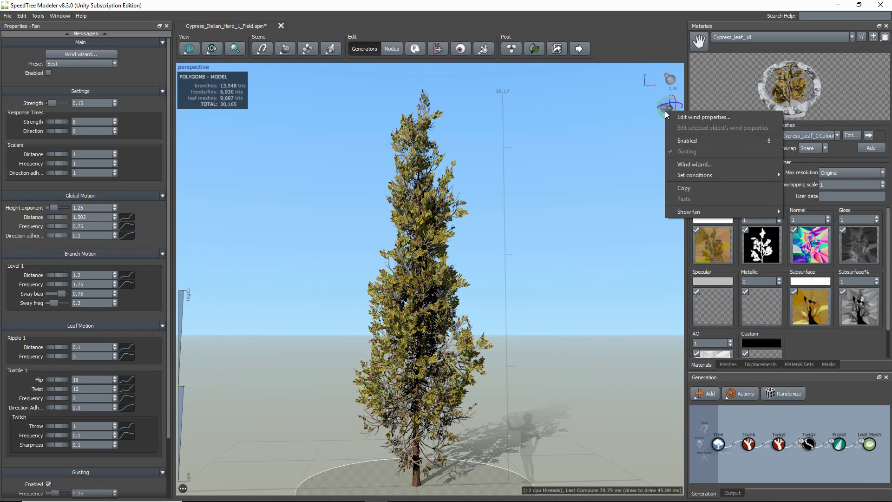
pyautogui.click(709, 139)
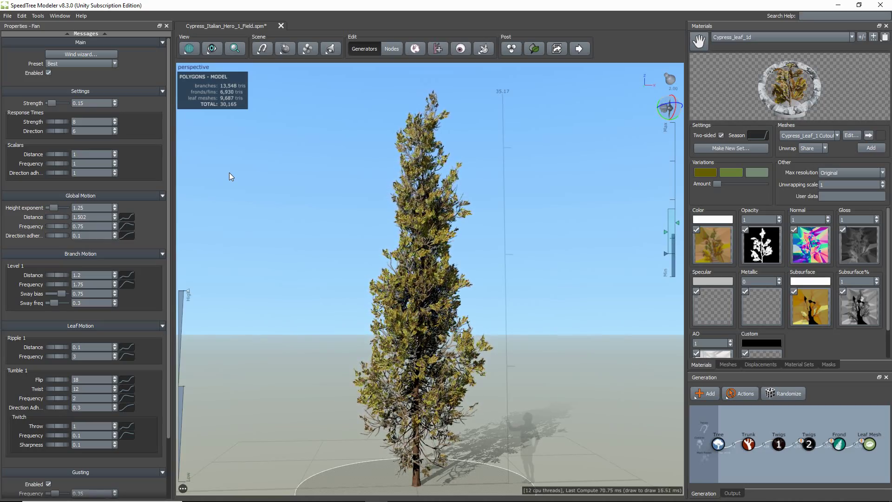
pyautogui.moveTo(230, 172); pyautogui.dragTo(246, 183)
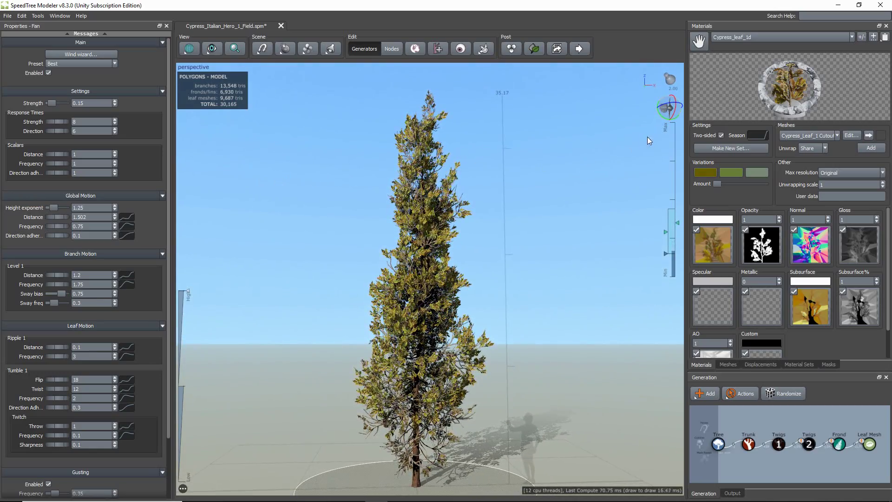
pyautogui.rightClick(668, 105)
pyautogui.click(692, 135)
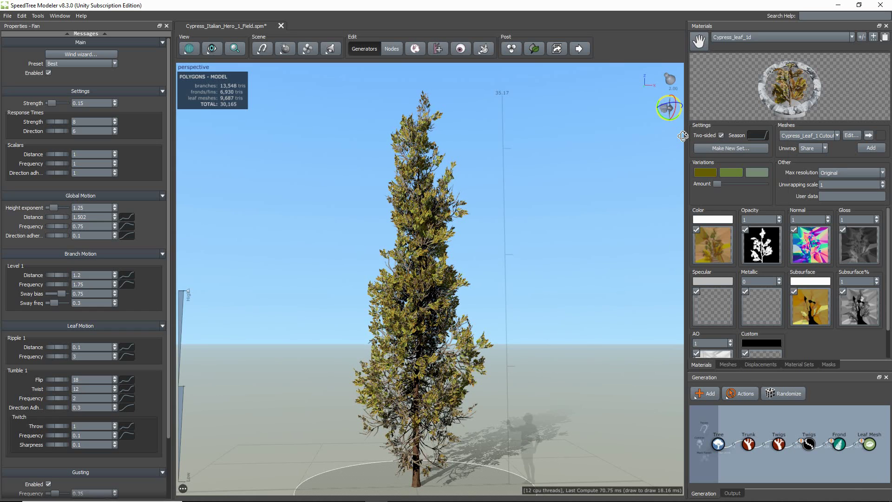
# - Show Global properties and drag the LOD slider to Low (5,307 polygons), then back to full 30,165
pyautogui.click(556, 192)
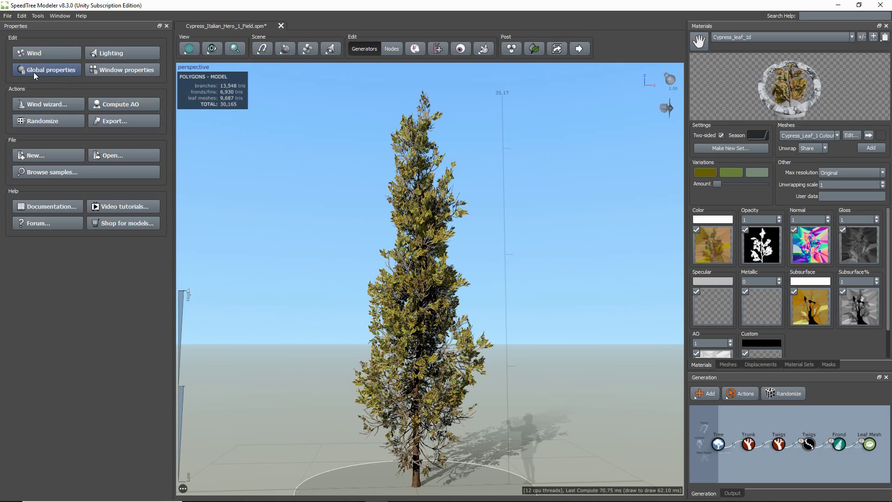
pyautogui.click(57, 75)
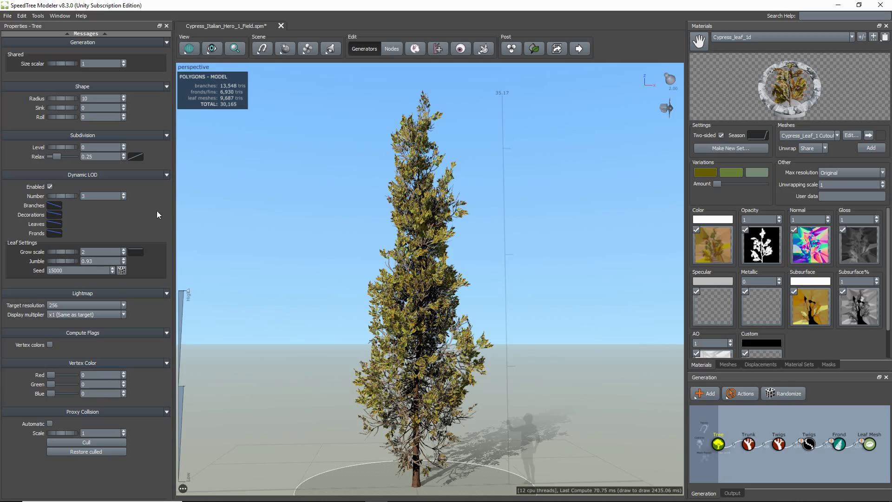
pyautogui.moveTo(185, 294)
pyautogui.mouseDown()
pyautogui.moveTo(194, 498)
pyautogui.moveTo(188, 292)
pyautogui.mouseUp()
pyautogui.moveTo(188, 293); pyautogui.dragTo(189, 481)
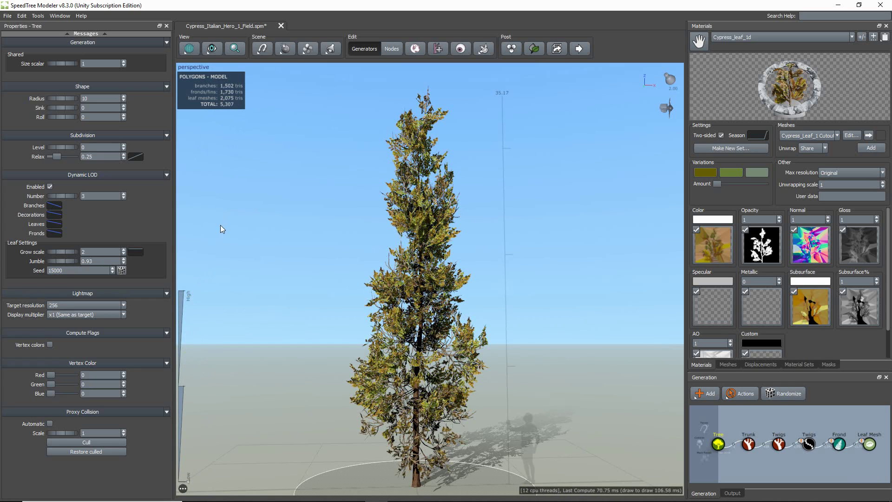
pyautogui.moveTo(187, 478); pyautogui.dragTo(188, 291)
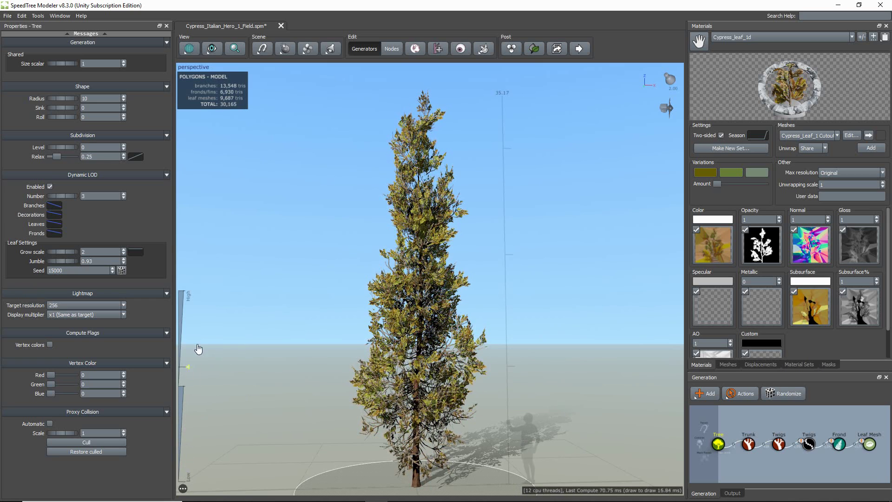
# - View the Branches and Leaves Dynamic LOD curves, then click the viewport to close and deselect
pyautogui.click(55, 205)
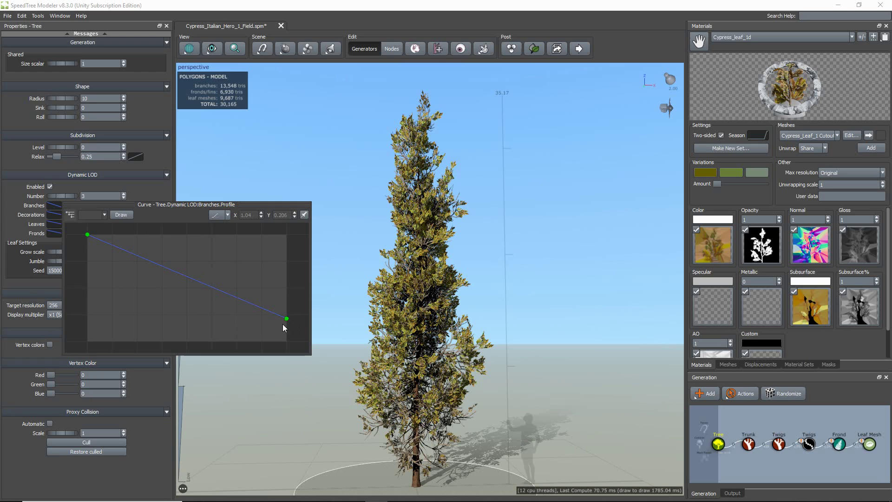
pyautogui.click(54, 224)
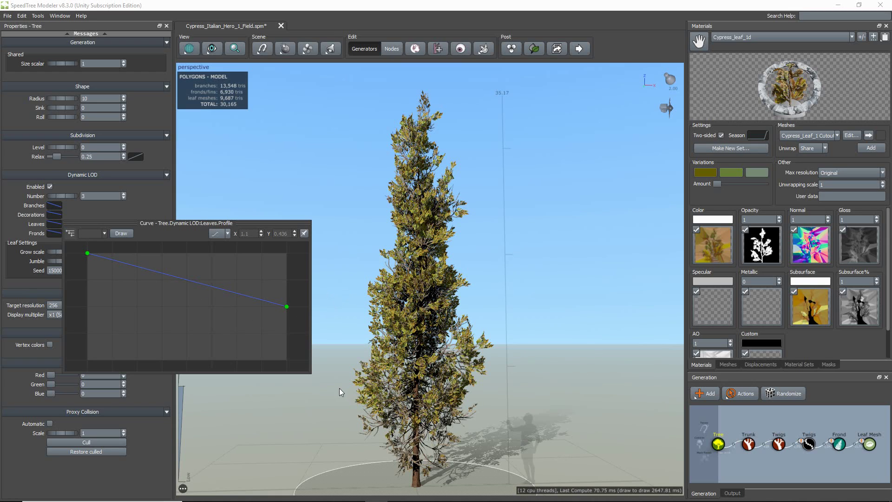
pyautogui.click(197, 470)
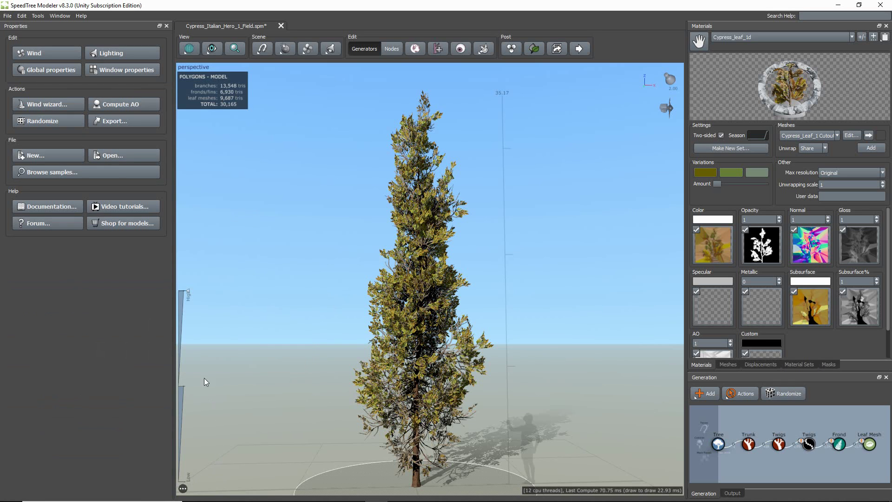
# - Export the cypress to Unity3D as Cypress_Italian_Hero_1_Field.st in Assets\Trees
pyautogui.moveTo(210, 344); pyautogui.dragTo(255, 322)
pyautogui.click(7, 16)
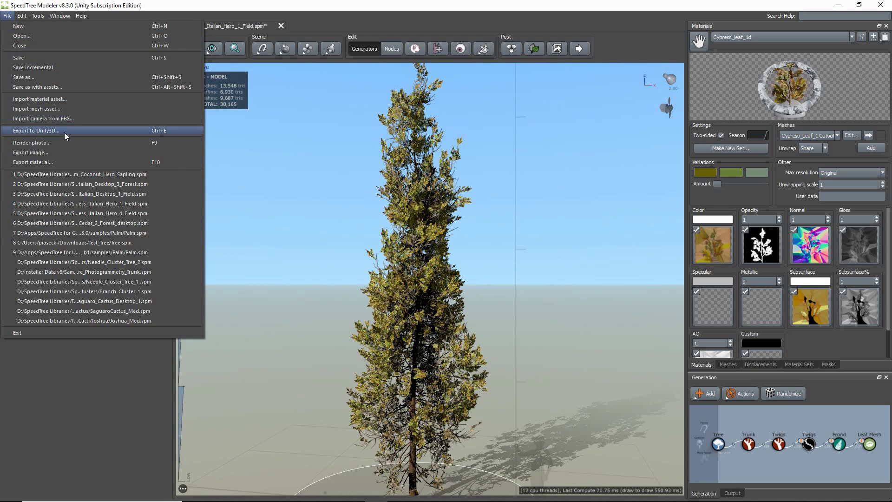
pyautogui.click(70, 132)
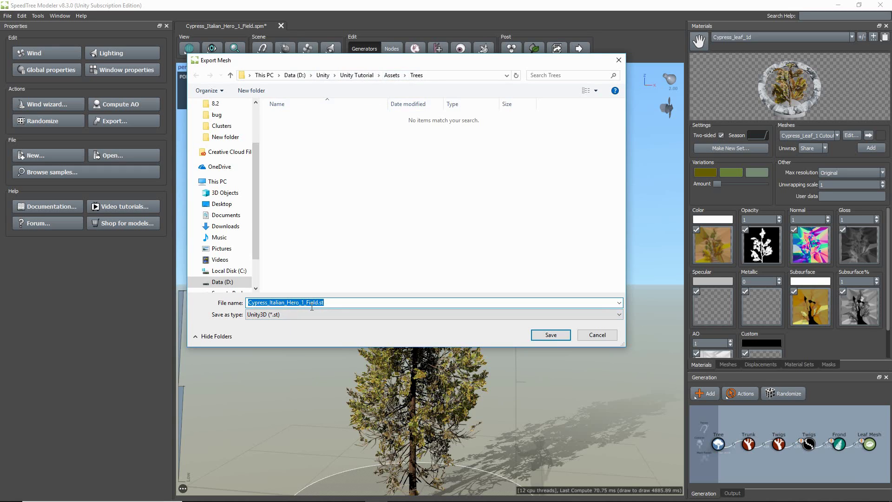
# - Save the .st and export with LODs + billboard and 2048 texture atlases
pyautogui.click(551, 335)
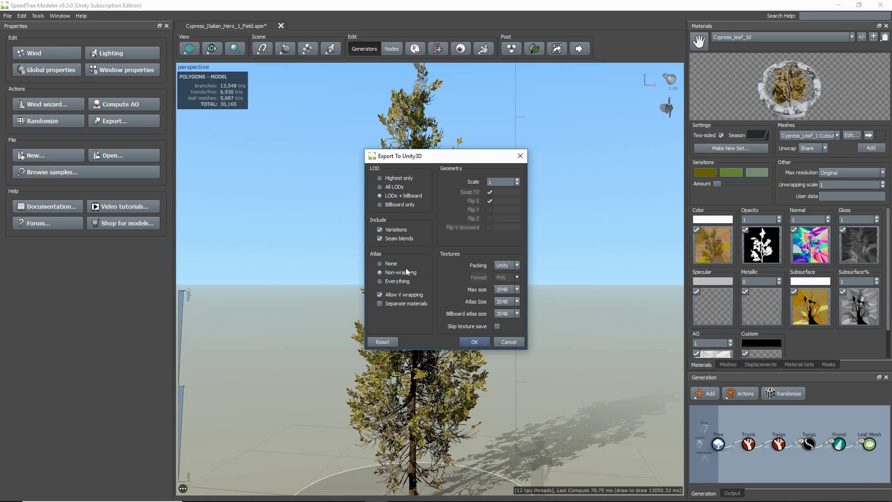
pyautogui.click(474, 342)
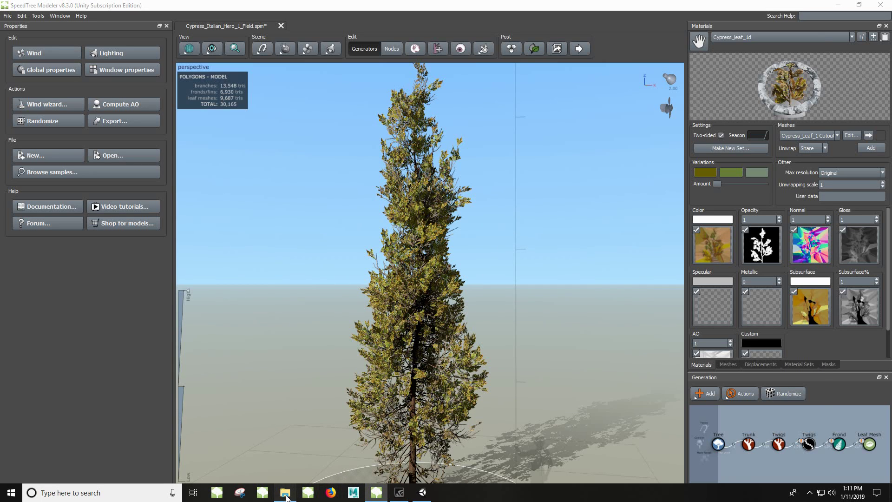
# - Check the cypress .st file and texture images in the Trees folder, then switch to Unity
pyautogui.click(289, 491)
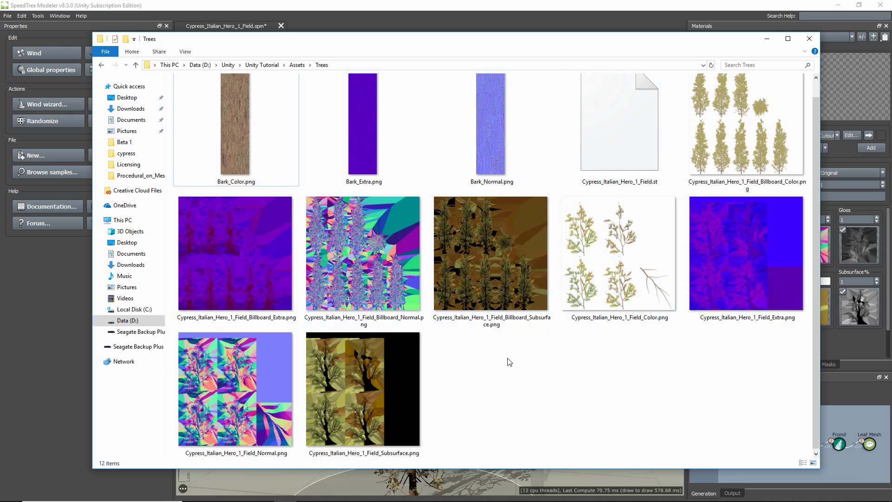
pyautogui.scroll(1, 508, 362)
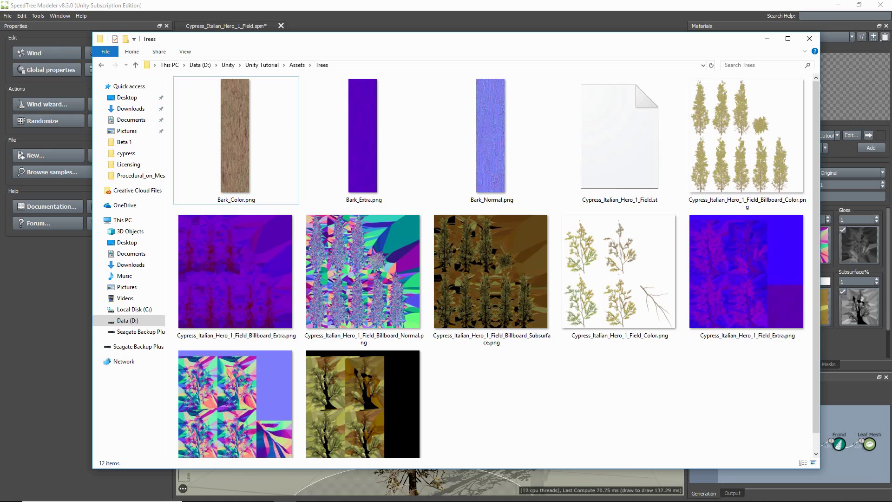
pyautogui.click(423, 492)
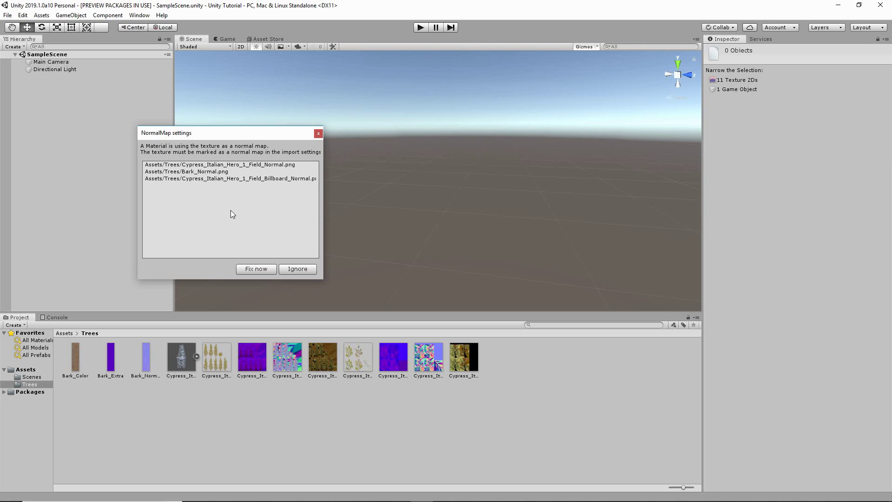
# - Mark the three textures as normal maps and drag the Cypress prefab into the Scene view
pyautogui.click(252, 273)
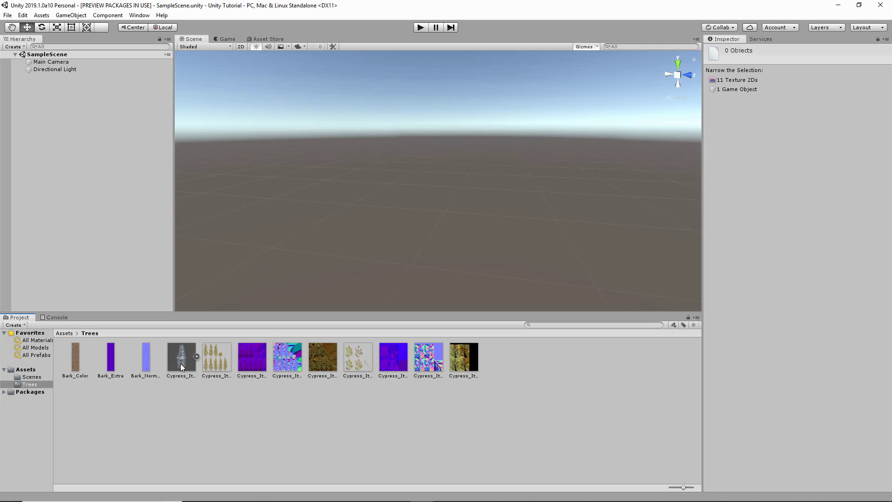
pyautogui.moveTo(177, 363); pyautogui.dragTo(441, 288)
pyautogui.scroll(3, 529, 261)
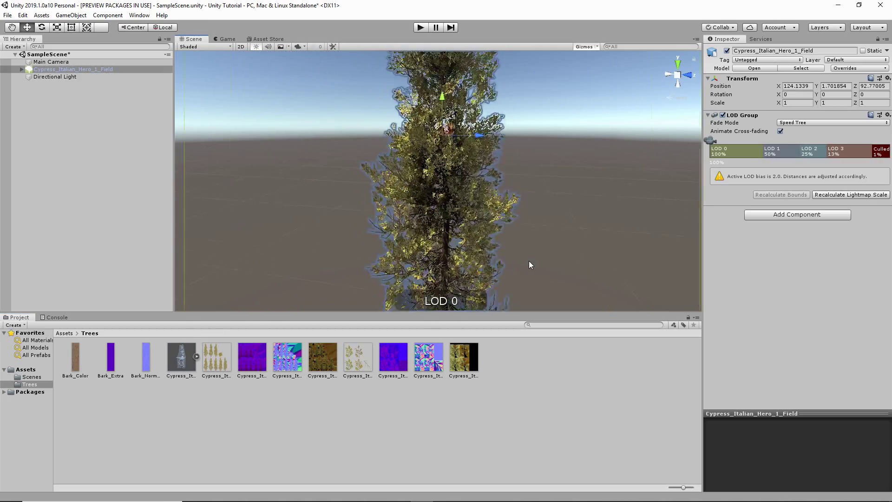
pyautogui.scroll(-3, 528, 260)
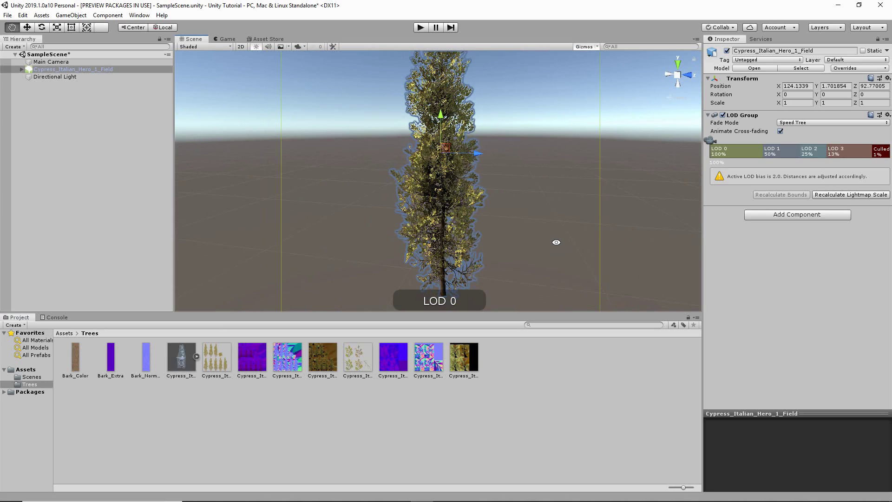
pyautogui.scroll(-3, 555, 243)
pyautogui.scroll(4, 555, 243)
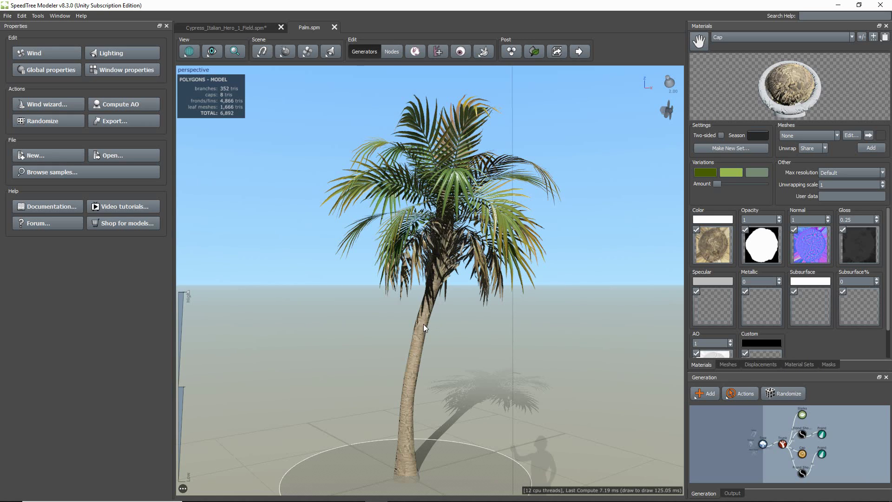
# - Set the palm trunk's UV Mapping Style to 'U locked [0, 1], V unrestricted'
pyautogui.click(415, 333)
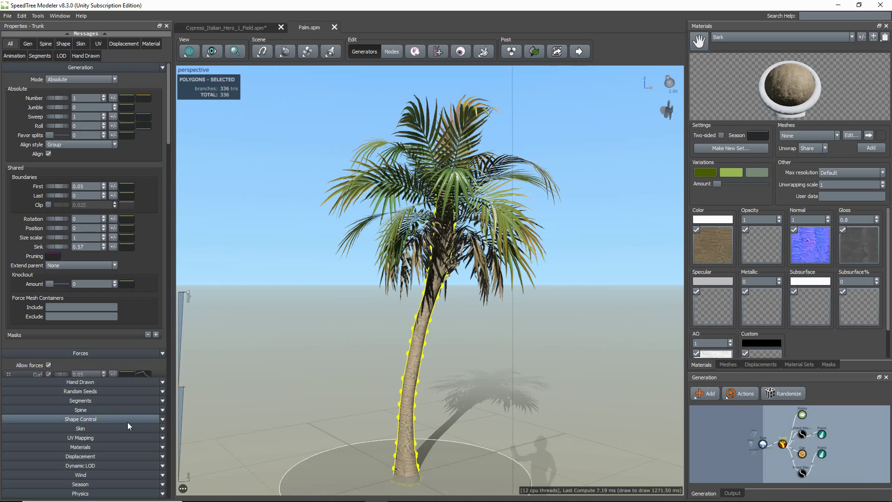
pyautogui.click(110, 437)
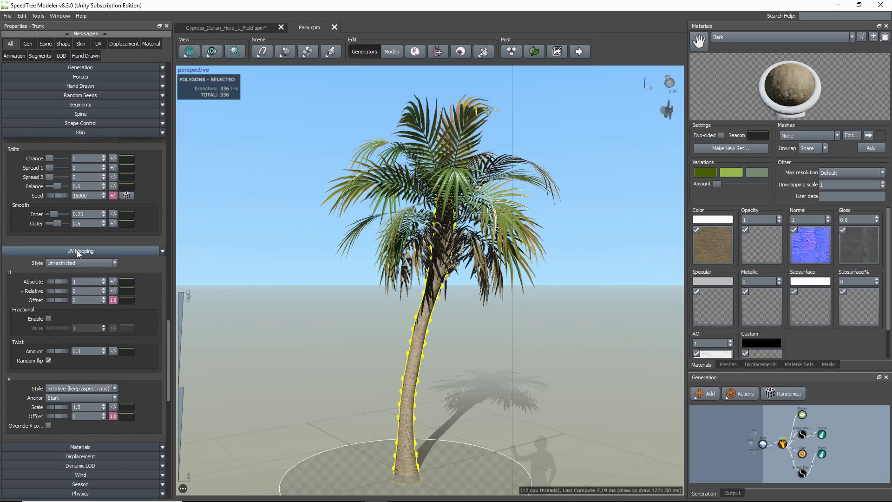
pyautogui.click(85, 264)
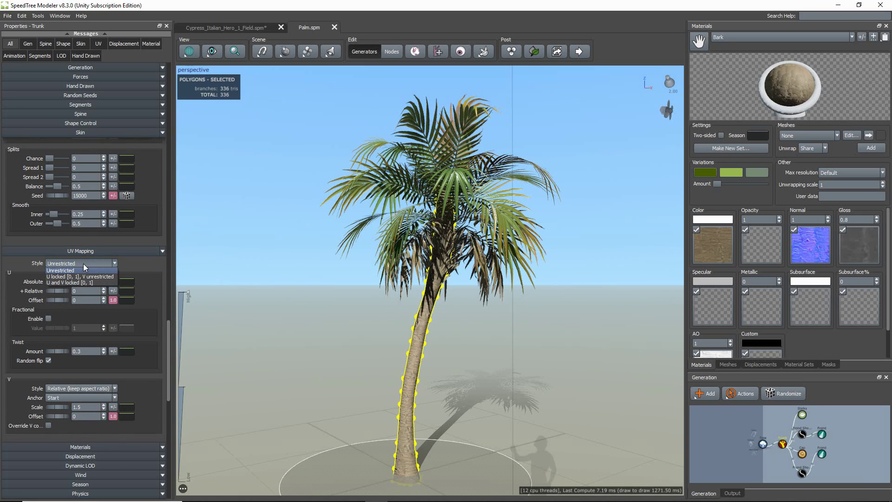
pyautogui.click(89, 274)
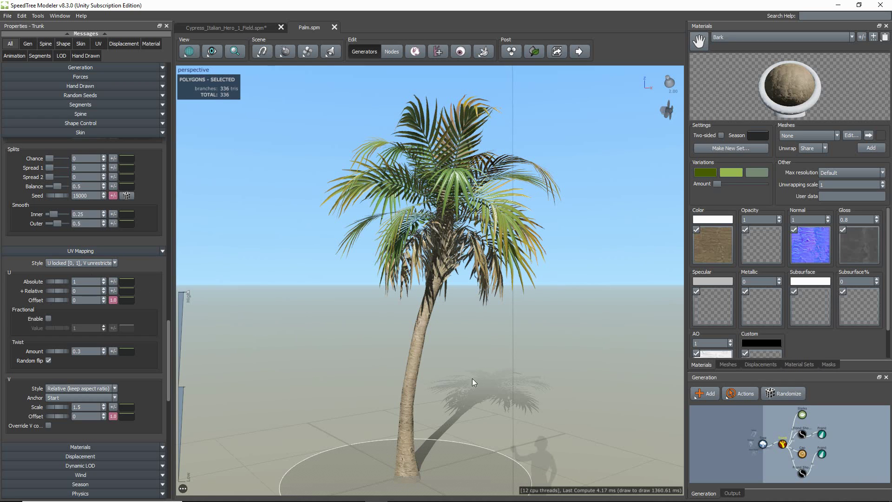
# - Change the wind fan's Main Preset from Palm to Fastest
pyautogui.click(486, 377)
pyautogui.moveTo(486, 377); pyautogui.dragTo(480, 376)
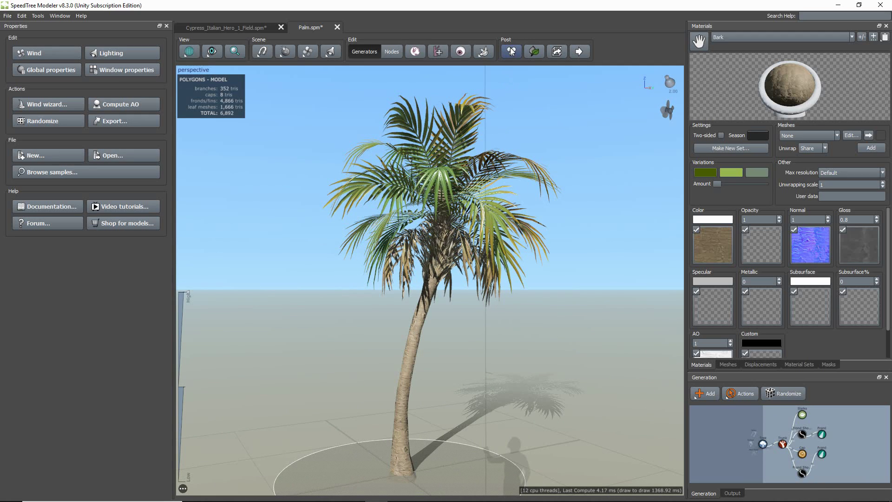
pyautogui.click(668, 111)
pyautogui.click(114, 42)
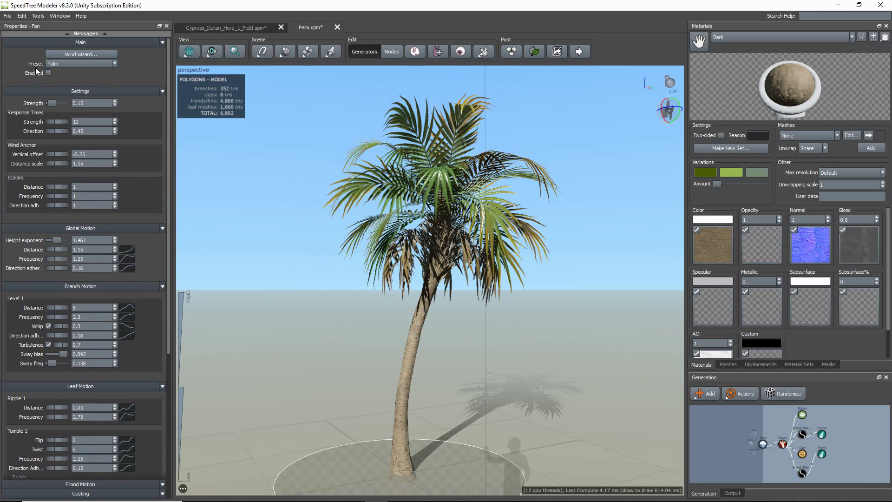
pyautogui.click(61, 64)
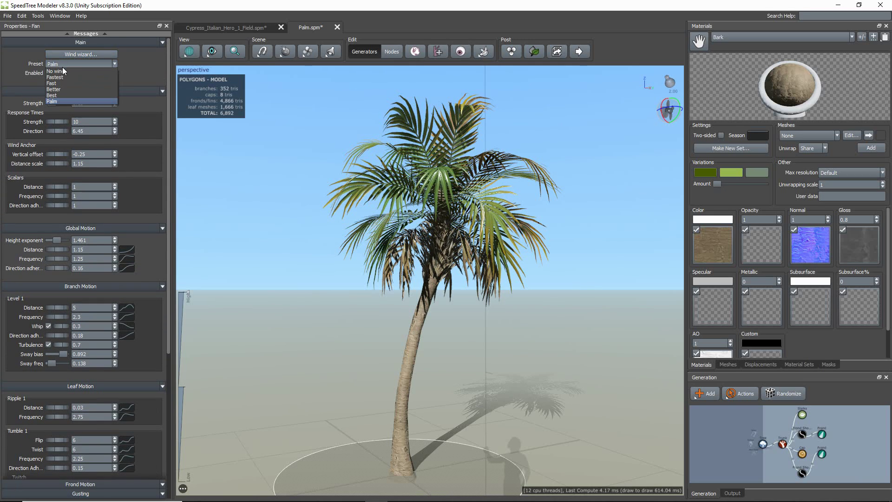
pyautogui.click(58, 77)
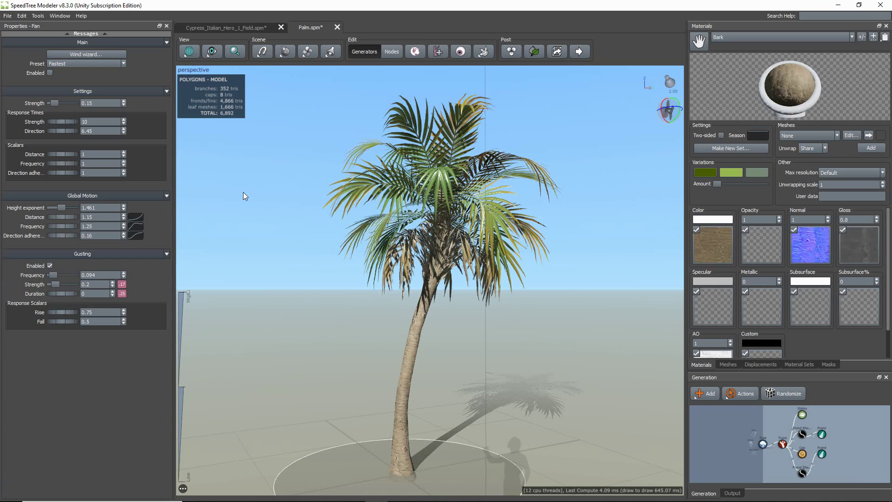
# - Export Palm.st to Assets/Trees with Sequential filenames and Atlas set to Everything
pyautogui.click(10, 16)
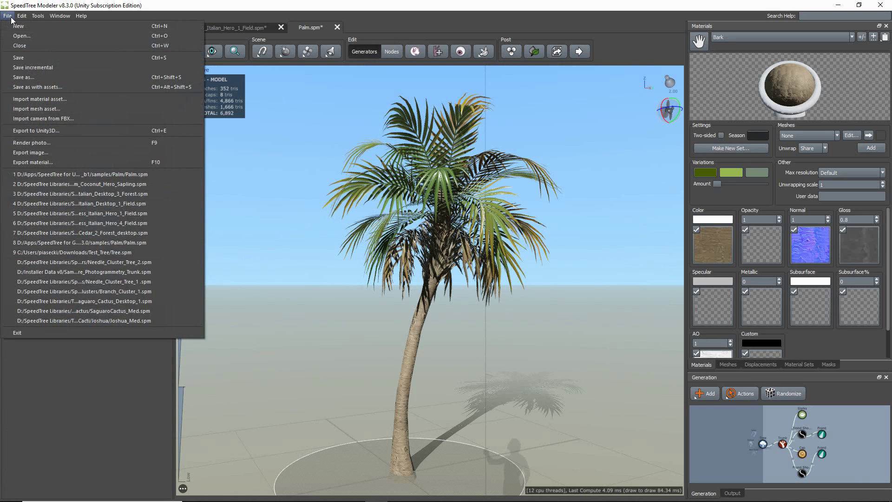
pyautogui.click(71, 134)
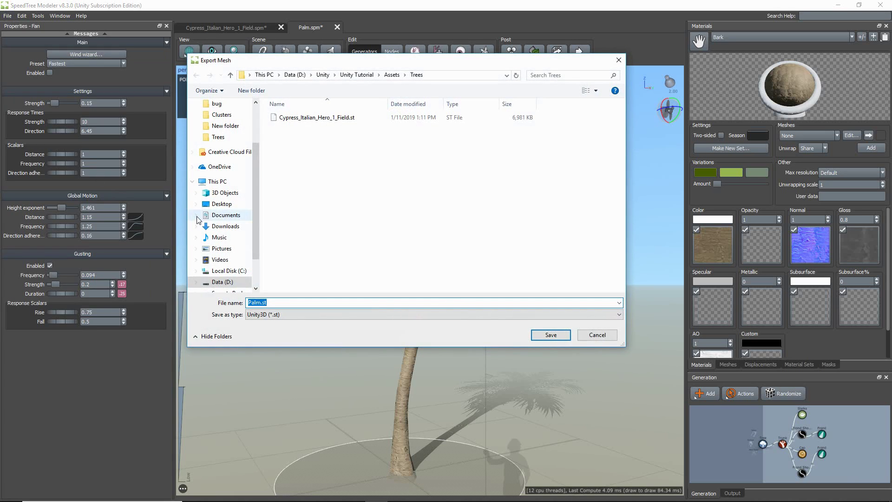
pyautogui.click(550, 335)
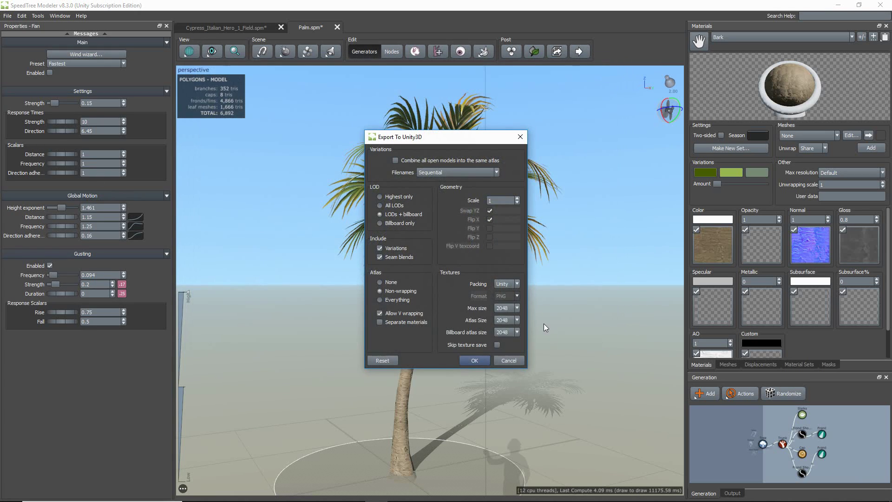
pyautogui.click(444, 174)
pyautogui.click(444, 173)
pyautogui.click(379, 300)
pyautogui.click(474, 360)
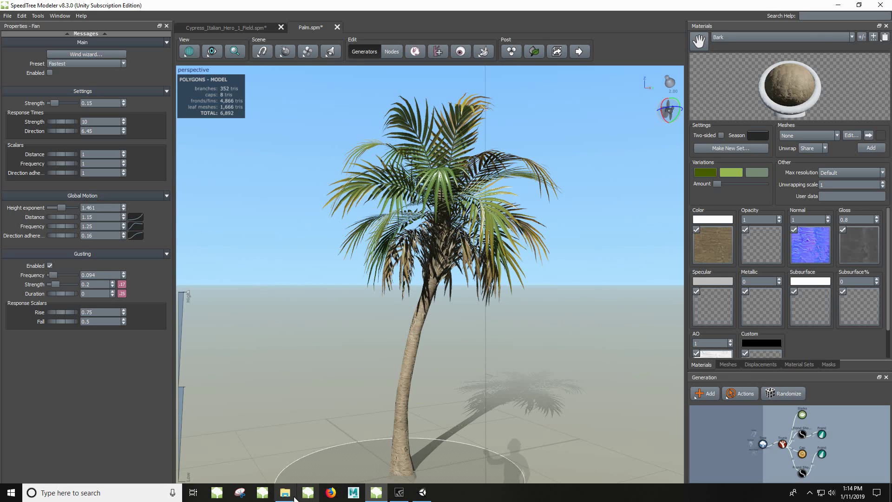
# - Scroll the Trees folder to confirm Palm.st and its textures, then bring Unity forward
pyautogui.click(287, 493)
pyautogui.scroll(-10, 369, 360)
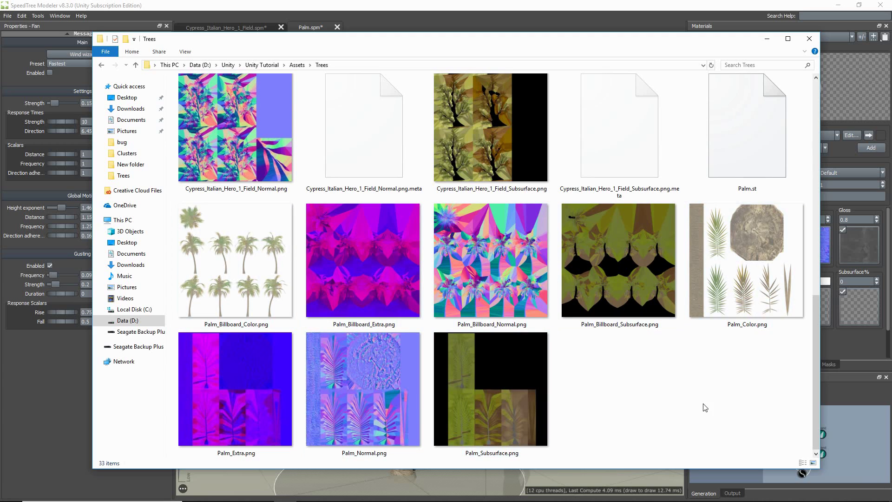
pyautogui.click(877, 428)
pyautogui.click(423, 492)
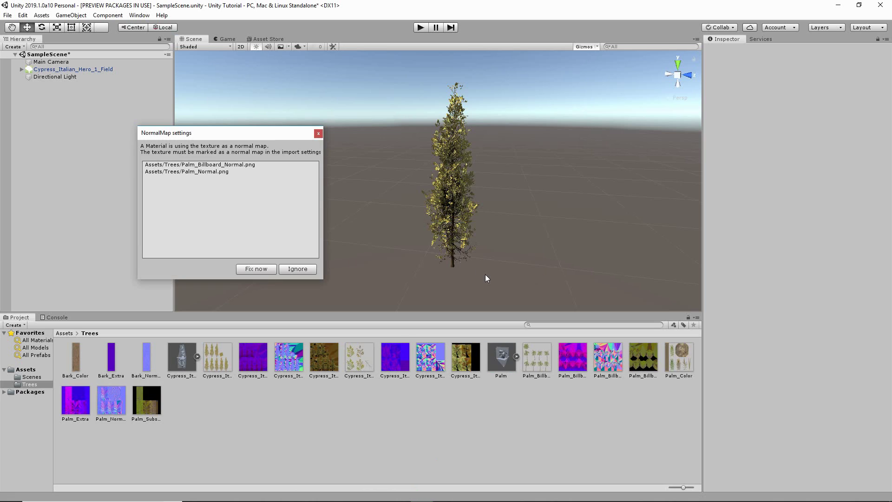
# - Fix the palm's two normal textures as normal maps and place the Palm prefab beside the cypress
pyautogui.click(255, 269)
pyautogui.moveTo(503, 367); pyautogui.dragTo(566, 298)
pyautogui.keyDown('alt'); pyautogui.moveTo(673, 235); pyautogui.dragTo(659, 240); pyautogui.keyUp('alt')
pyautogui.click(659, 240)
pyautogui.scroll(5, 638, 245)
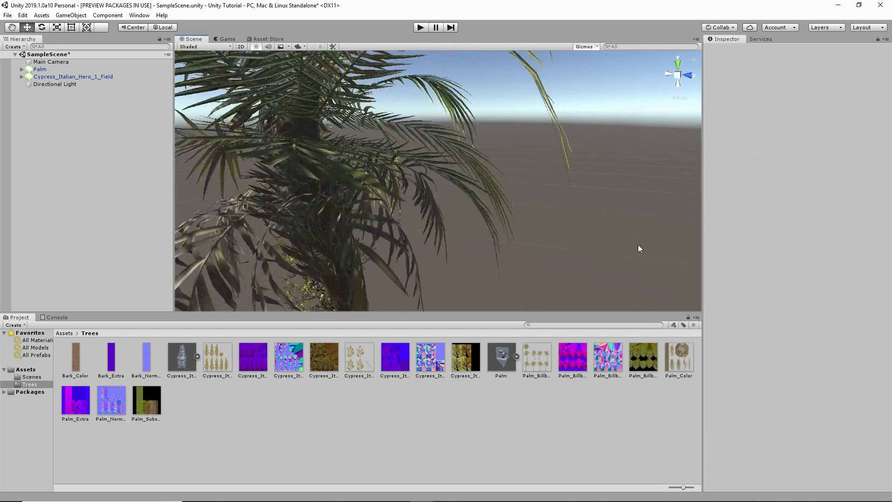